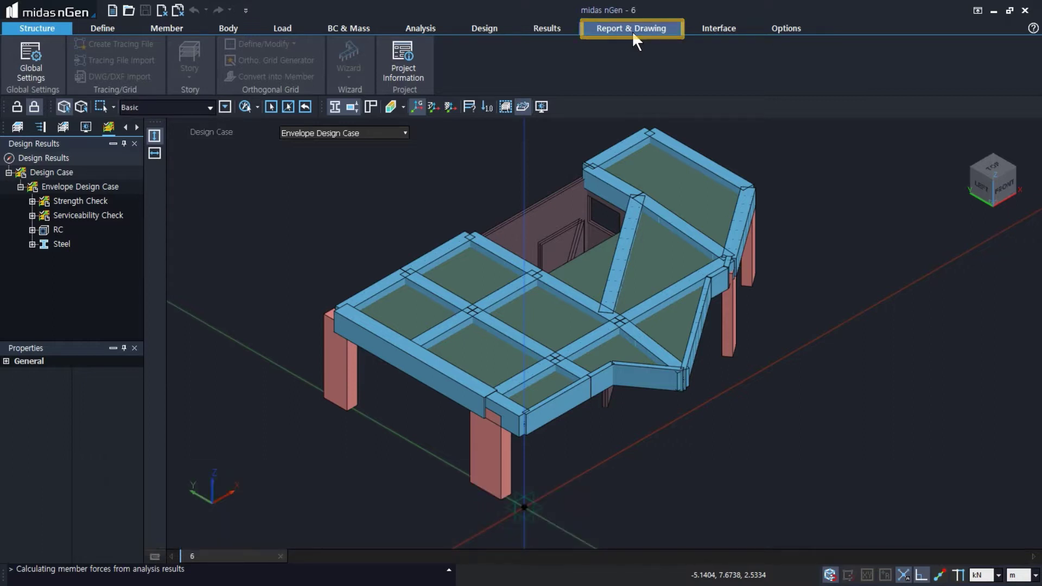
Review the column layout and plan entries of Drawing Set-1, accept the drawing settings, and generate the drawings in midas Drawing.
left_click(631, 31)
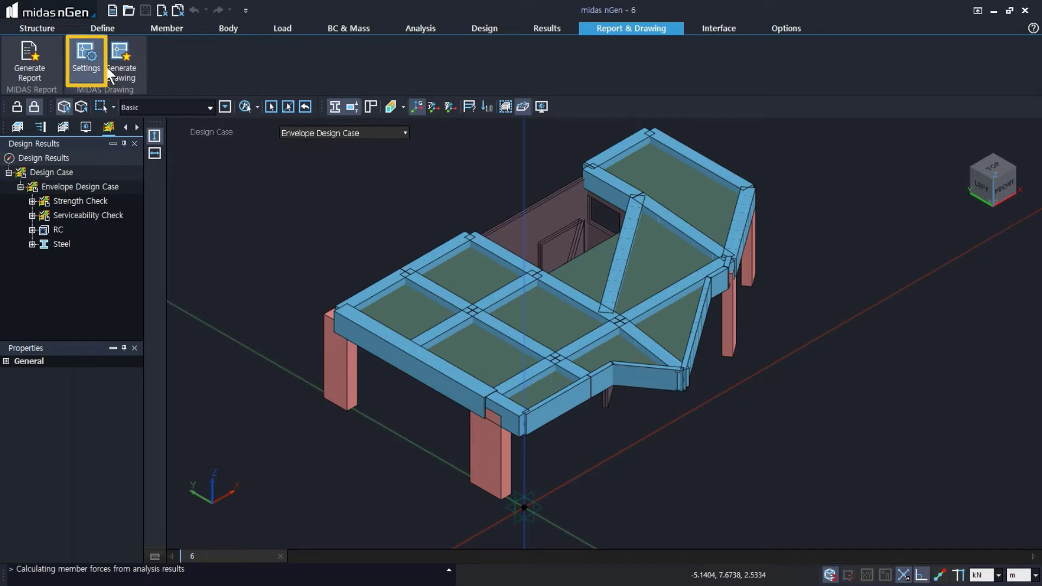
left_click(91, 62)
mouse_move(143, 30)
left_mouse_down()
mouse_move(329, 48)
mouse_move(432, 81)
left_mouse_up()
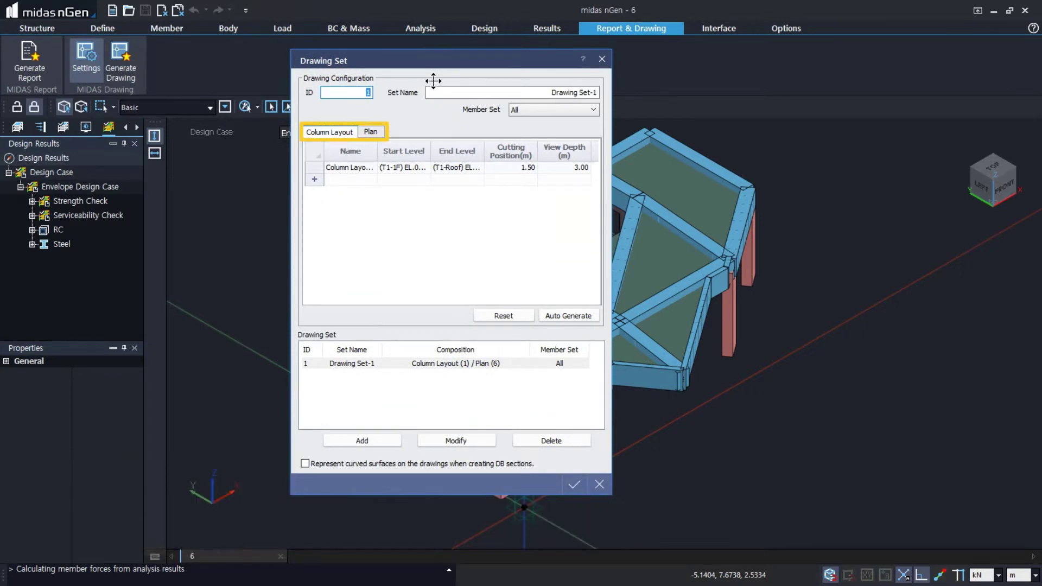
left_click(372, 133)
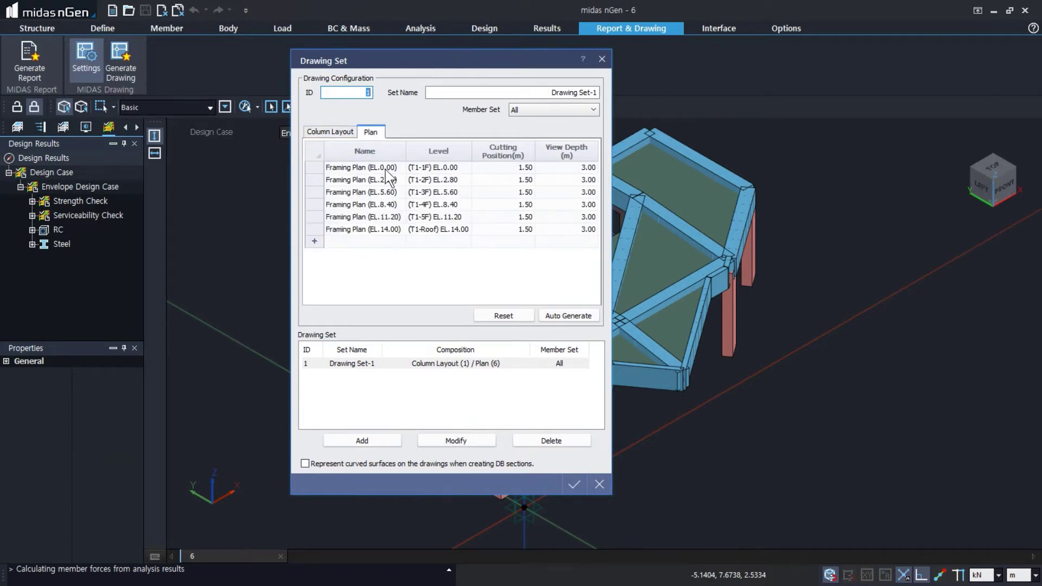
left_click(572, 481)
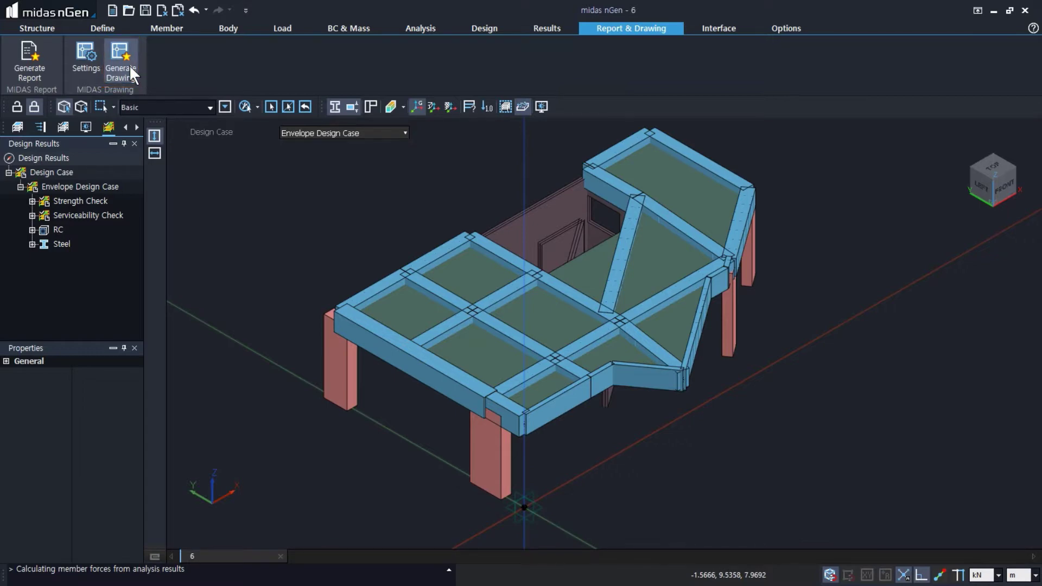
left_click(130, 67)
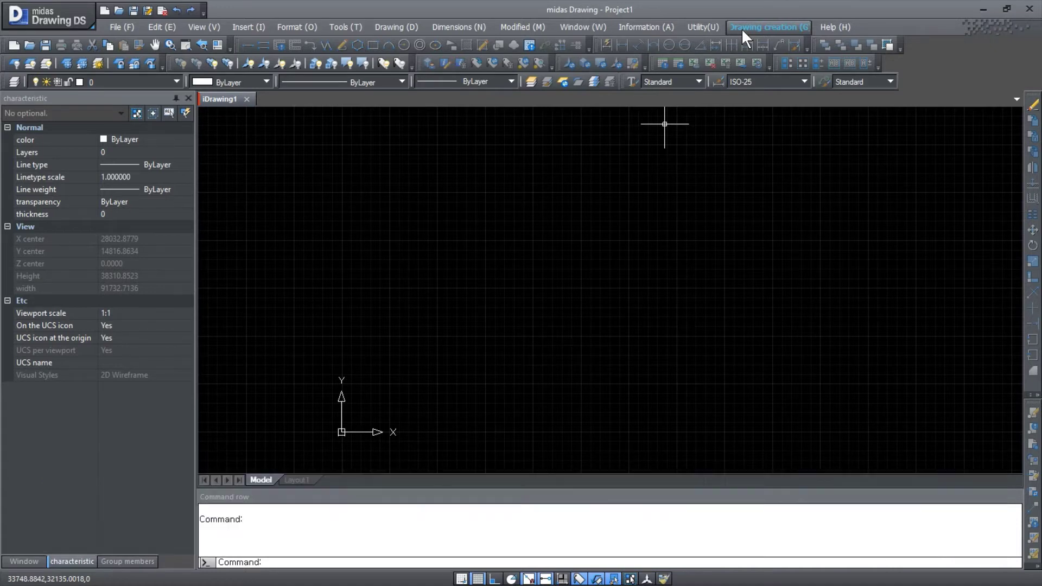
Review the structural drawing and member list options in the structural drawings administrator and accept them.
left_click(741, 28)
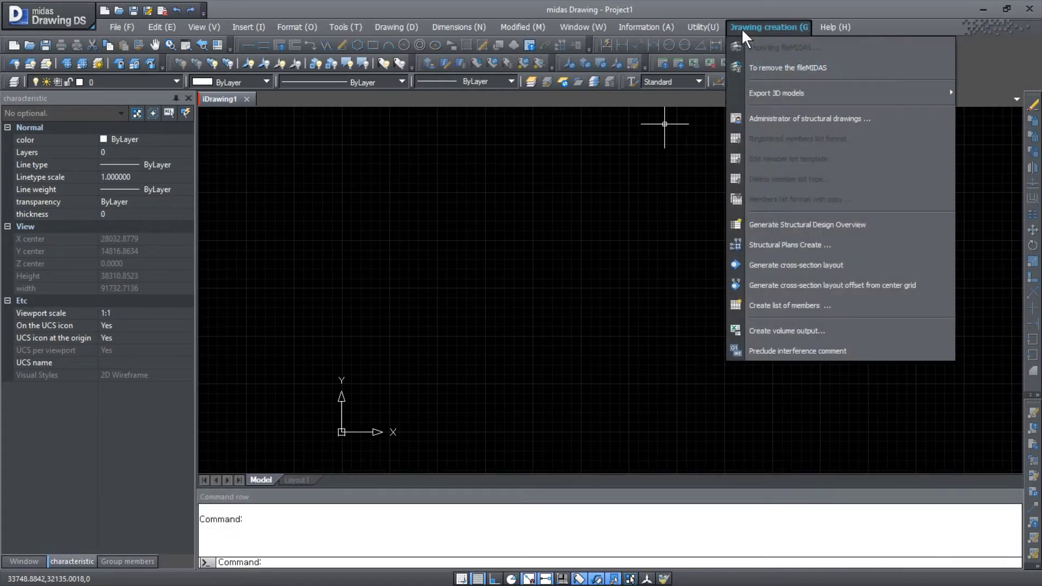
left_click(771, 118)
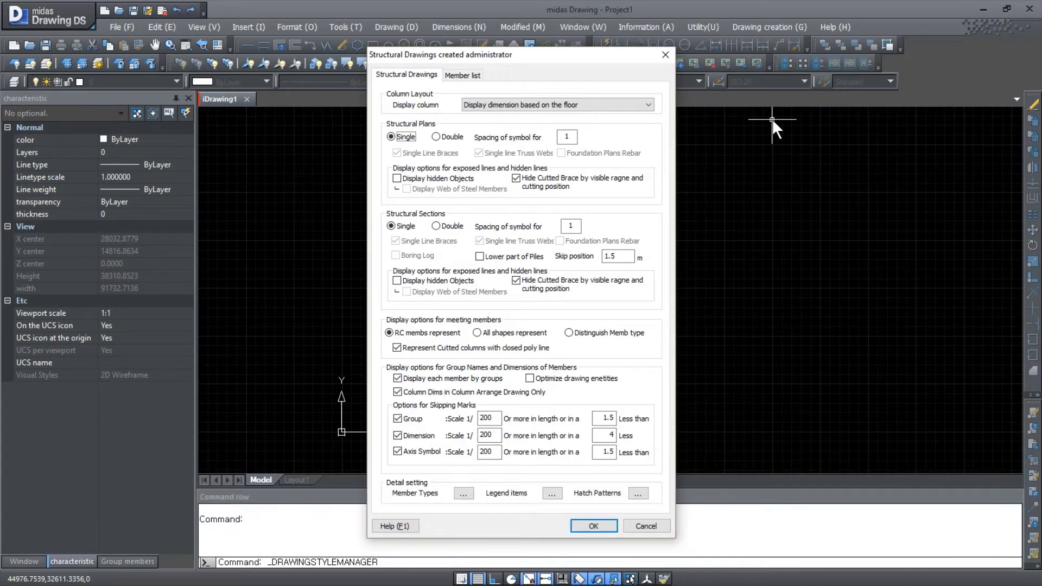
left_click(467, 75)
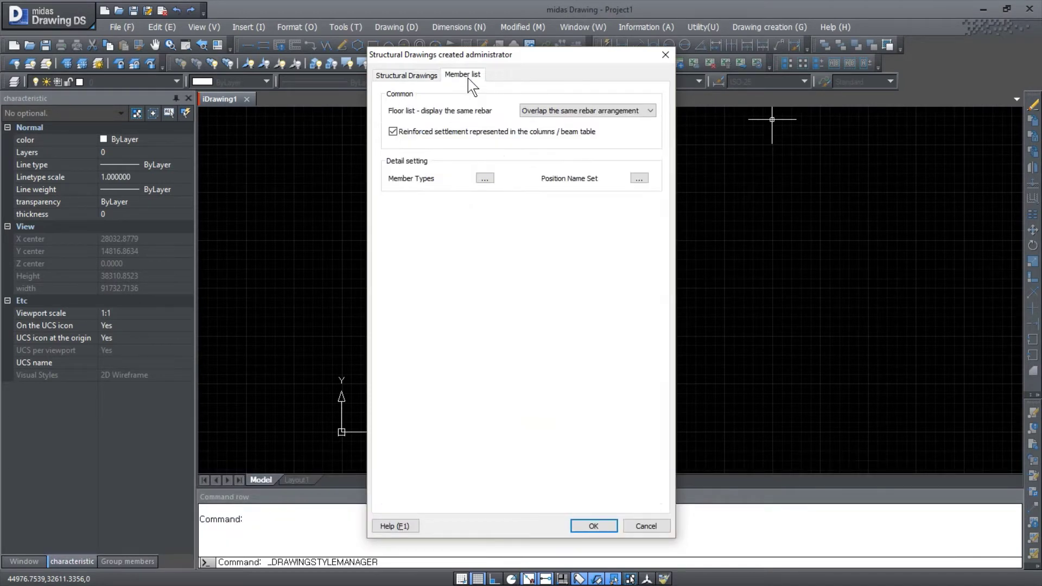
left_click(593, 524)
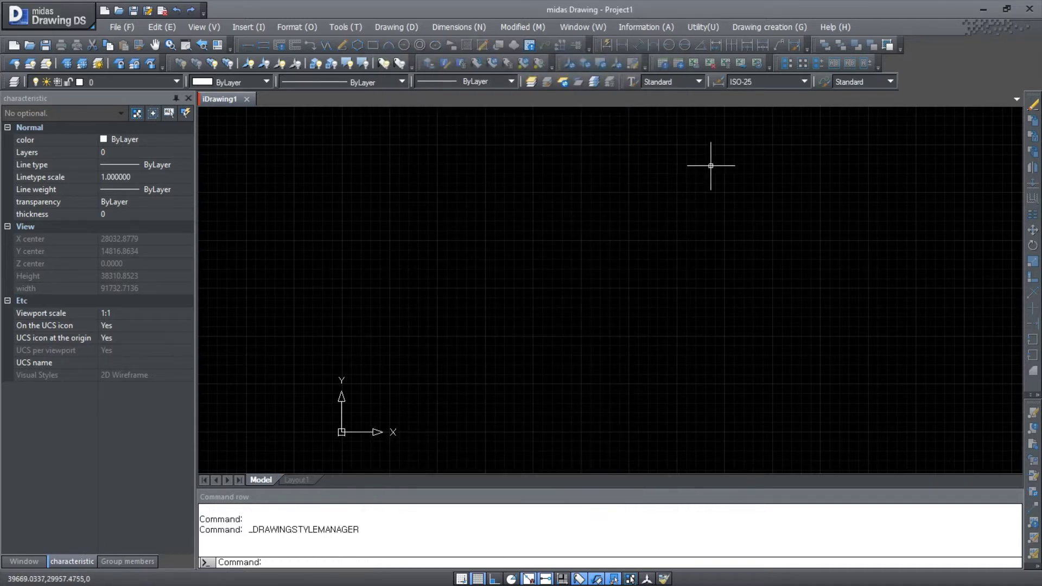
Create the Column Layout (EL.0.00) structural plan from Drawing Set-1 and insert it just above and right of the origin.
left_click(780, 25)
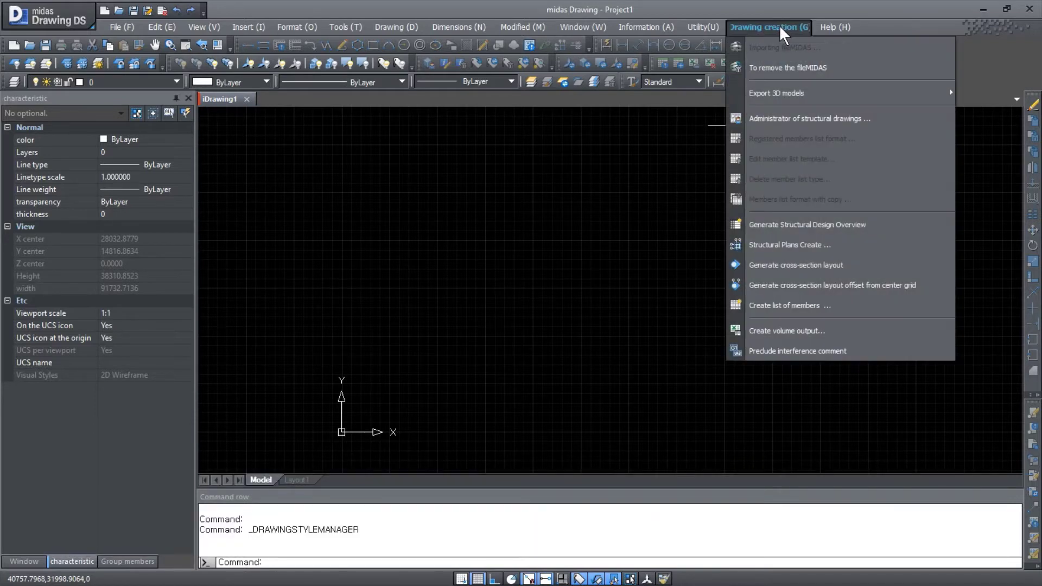
left_click(822, 245)
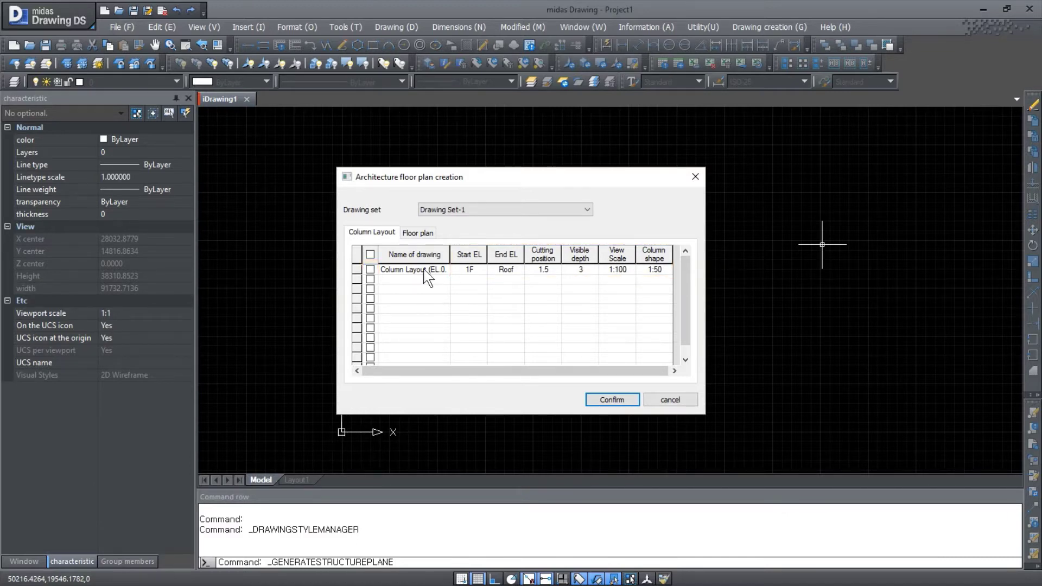
left_click(370, 270)
left_click(594, 399)
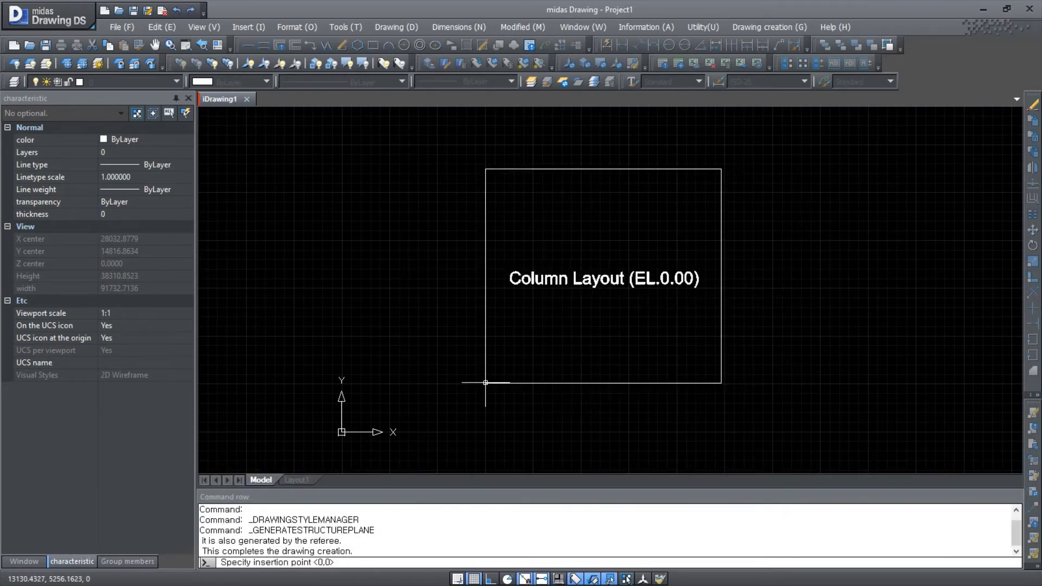
left_click(391, 384)
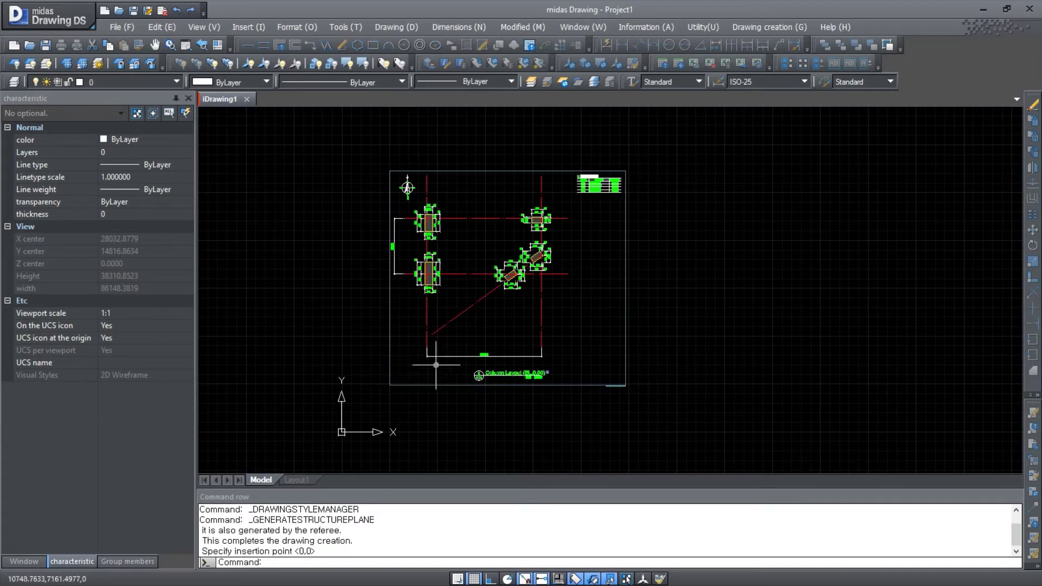
Examine the column layout's grid dimensions, title and scale, and the column list table.
scroll(537, 348, "up", 5)
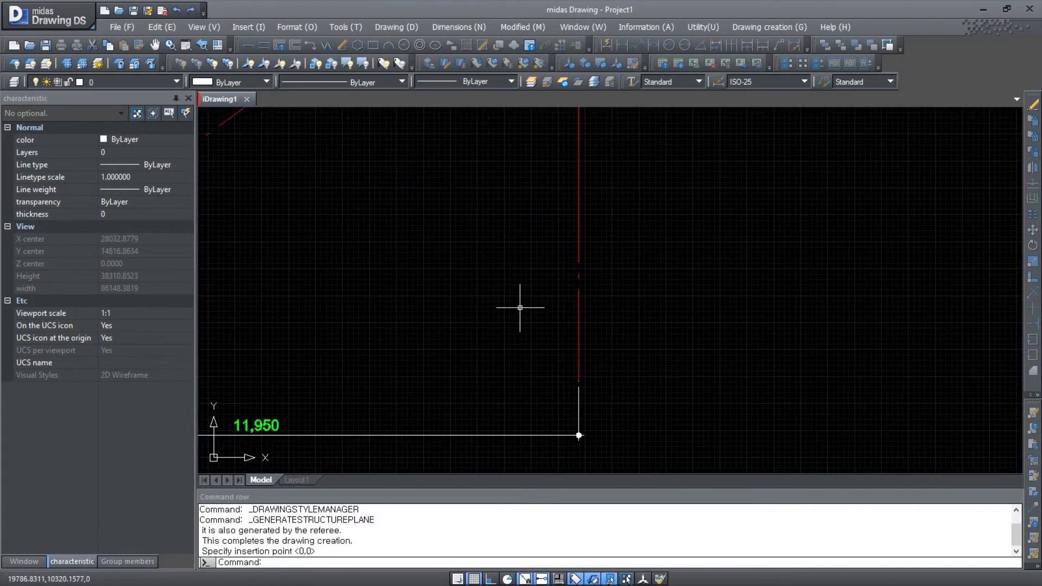
mouse_move(502, 293)
middle_mouse_down()
mouse_move(535, 389)
mouse_move(514, 320)
mouse_move(530, 402)
mouse_move(485, 460)
mouse_move(491, 342)
middle_mouse_up()
scroll(485, 460, "down", 6)
middle_click_drag(475, 390, 478, 328)
scroll(493, 371, "up", 5)
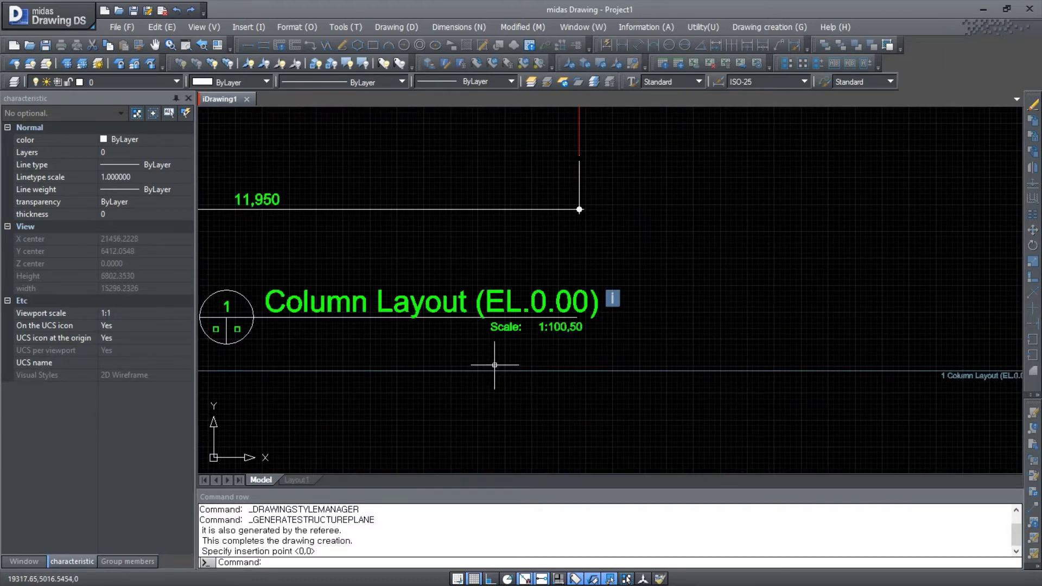
scroll(491, 358, "down", 5)
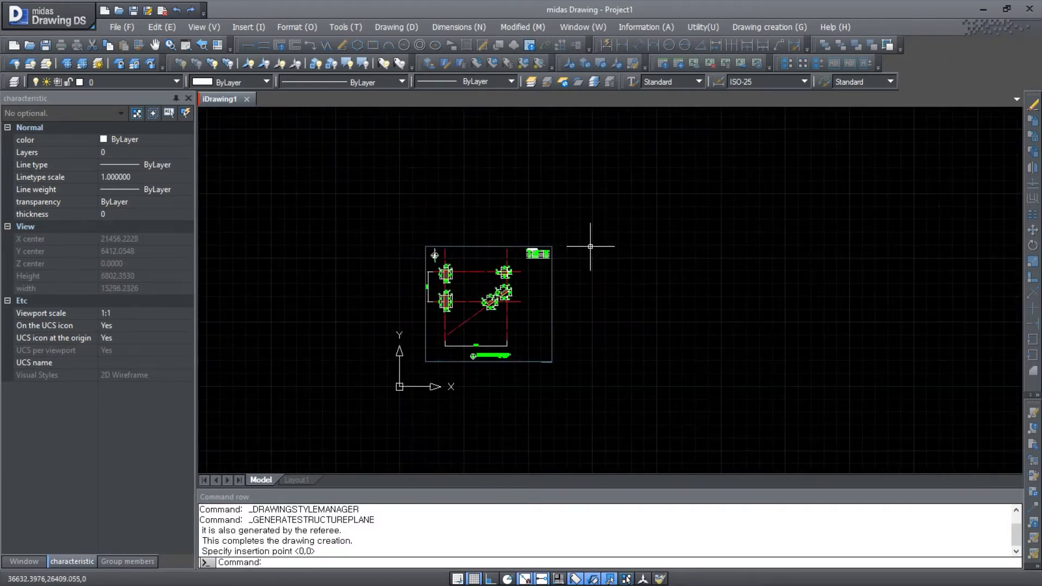
scroll(581, 275, "up", 5)
scroll(519, 273, "up", 10)
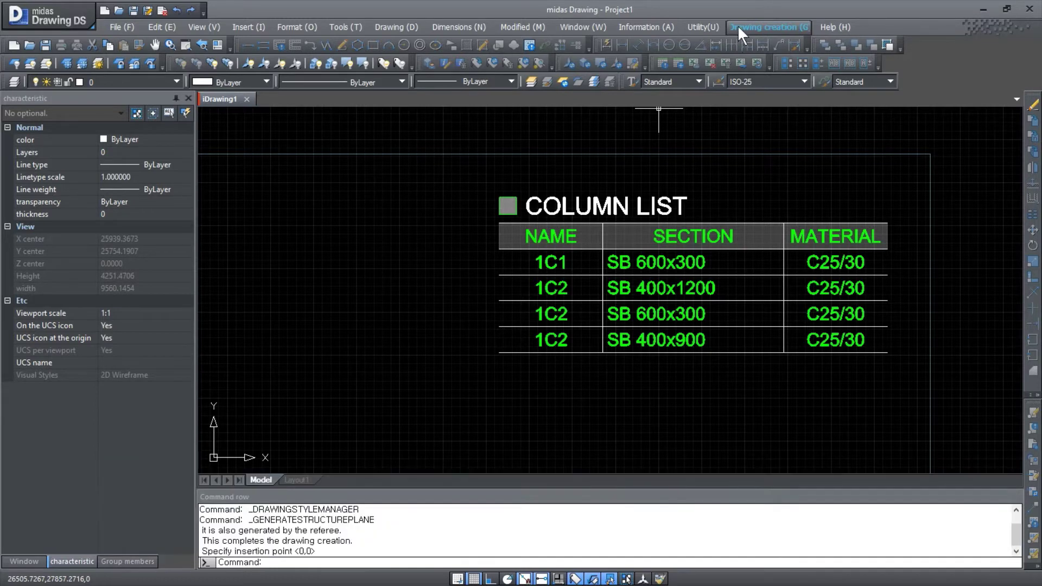
Create the Framing Plan (EL.2.80) for 2F from Drawing Set-1 and insert it to the right of the column layout.
left_click(738, 25)
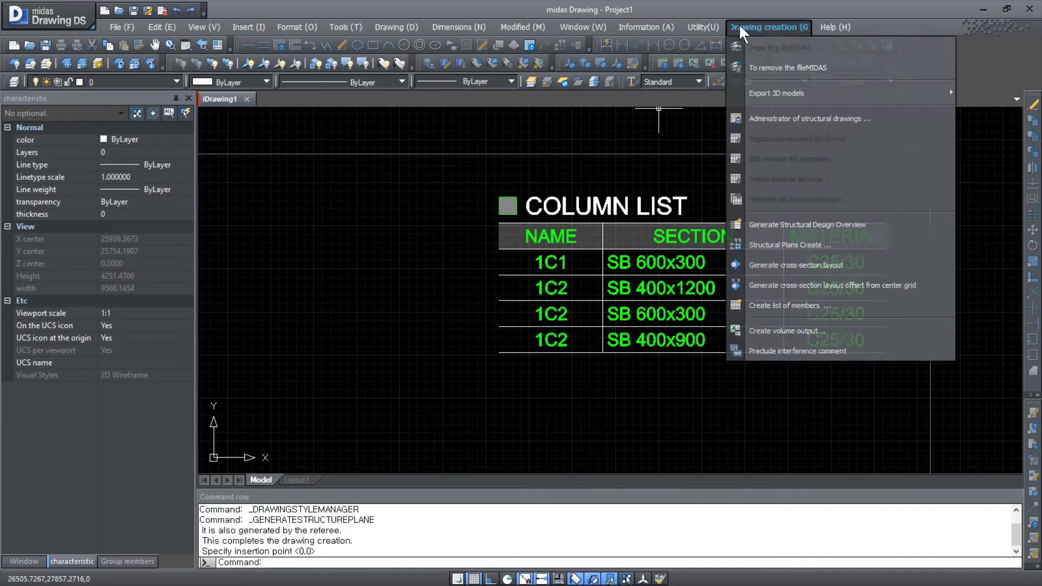
left_click(781, 245)
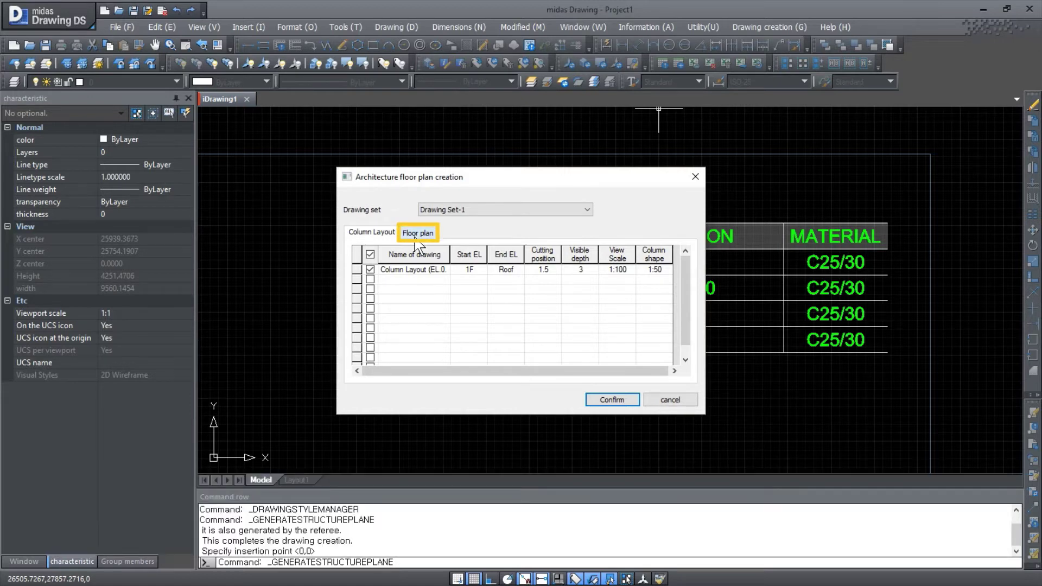
left_click(414, 233)
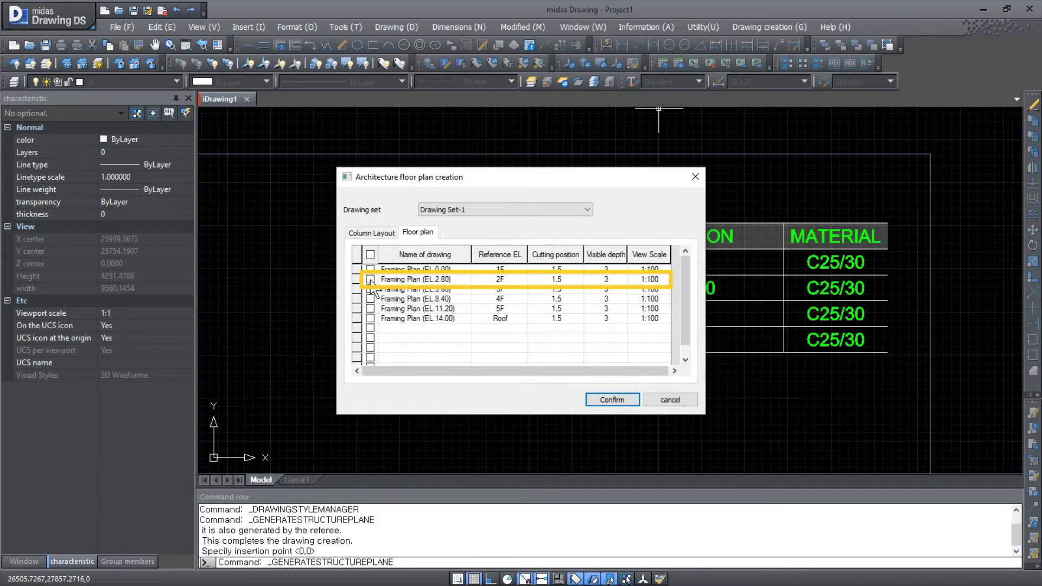
left_click(599, 400)
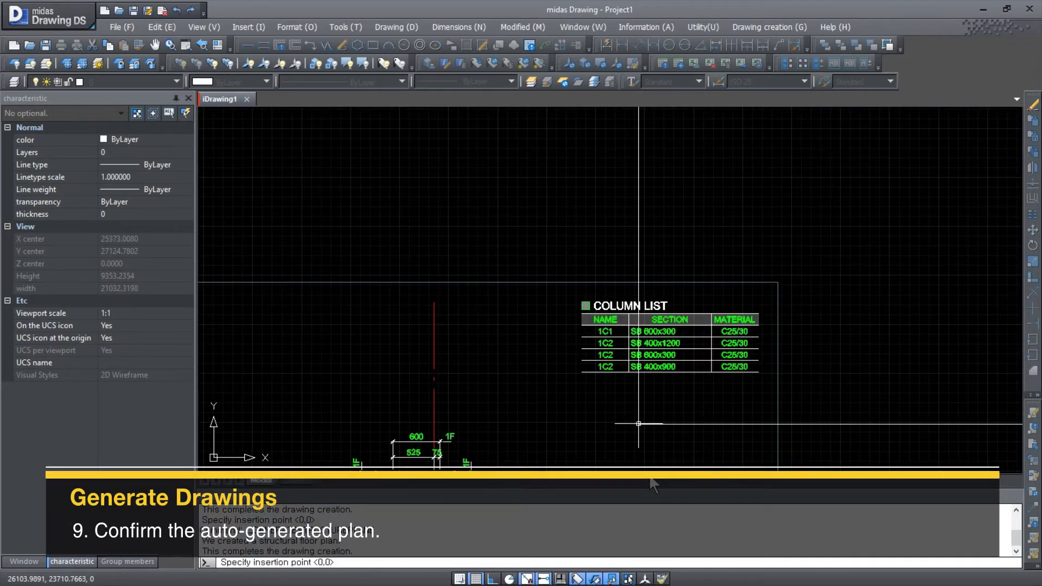
scroll(669, 437, "down", 5)
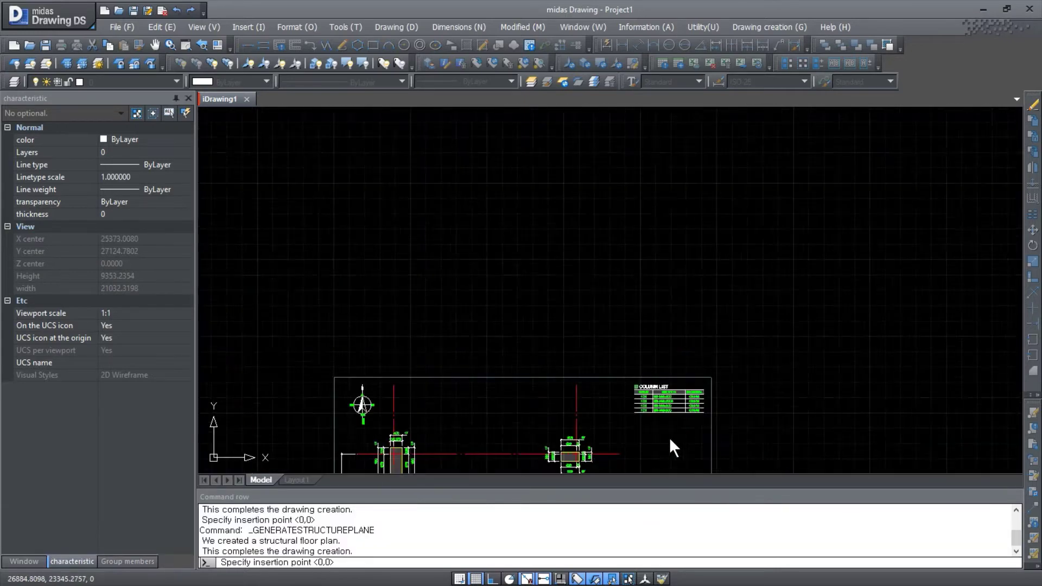
middle_click_drag(658, 349, 594, 220)
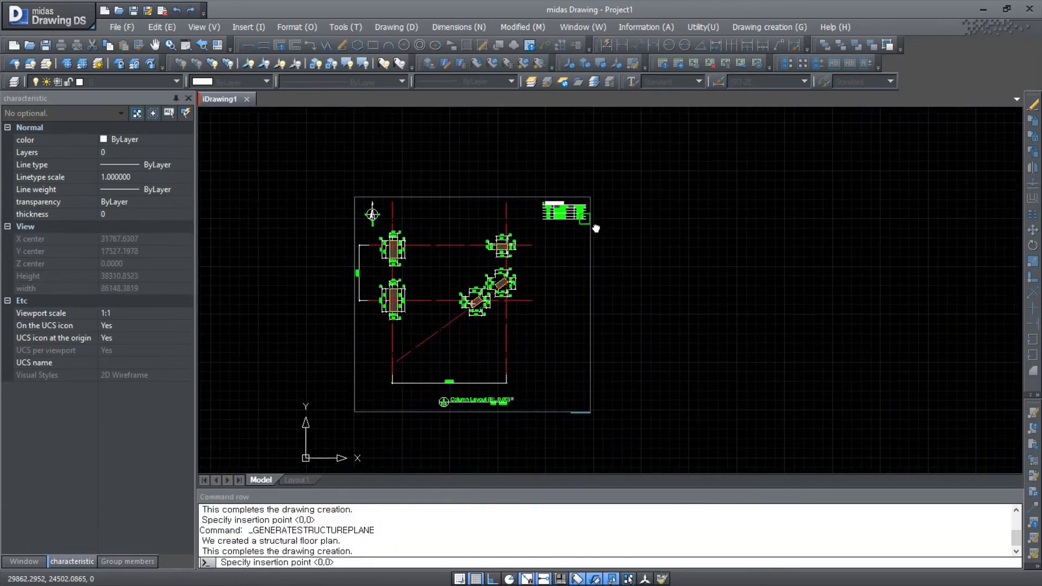
left_click(641, 409)
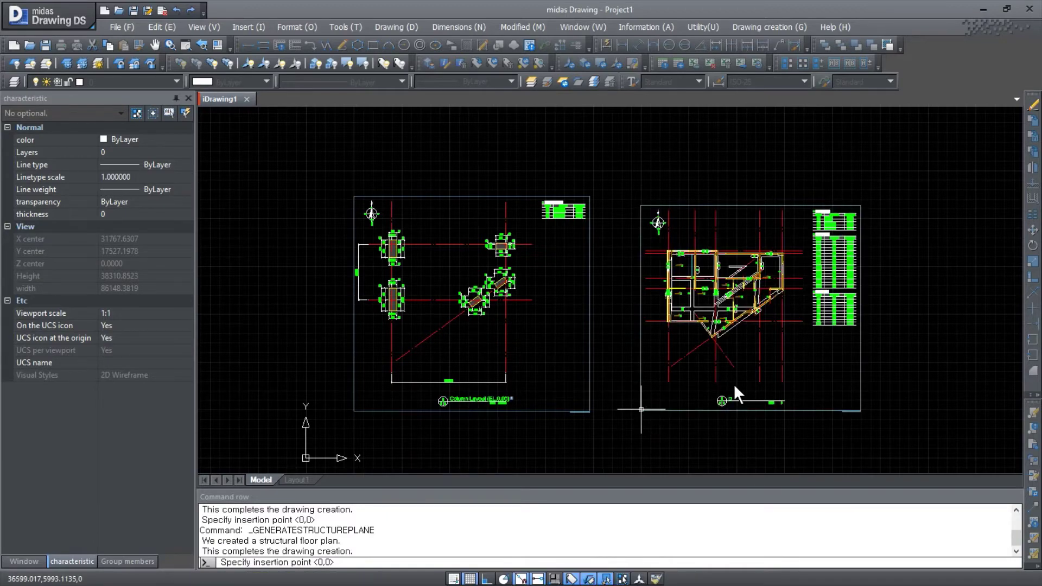
Examine the framing plan's beam, wall and slab labels and its beam, wall and slab lists.
scroll(756, 360, "up", 6)
scroll(762, 346, "down", 1)
middle_click_drag(764, 345, 761, 428)
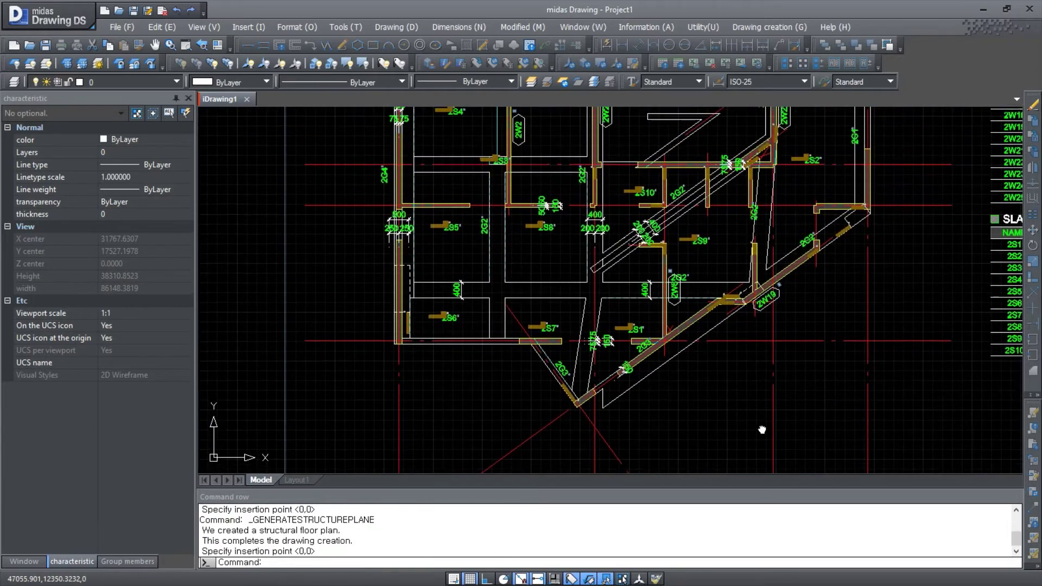
middle_click_drag(777, 320, 705, 368)
middle_click_drag(734, 137, 609, 381)
scroll(760, 331, "down", 3)
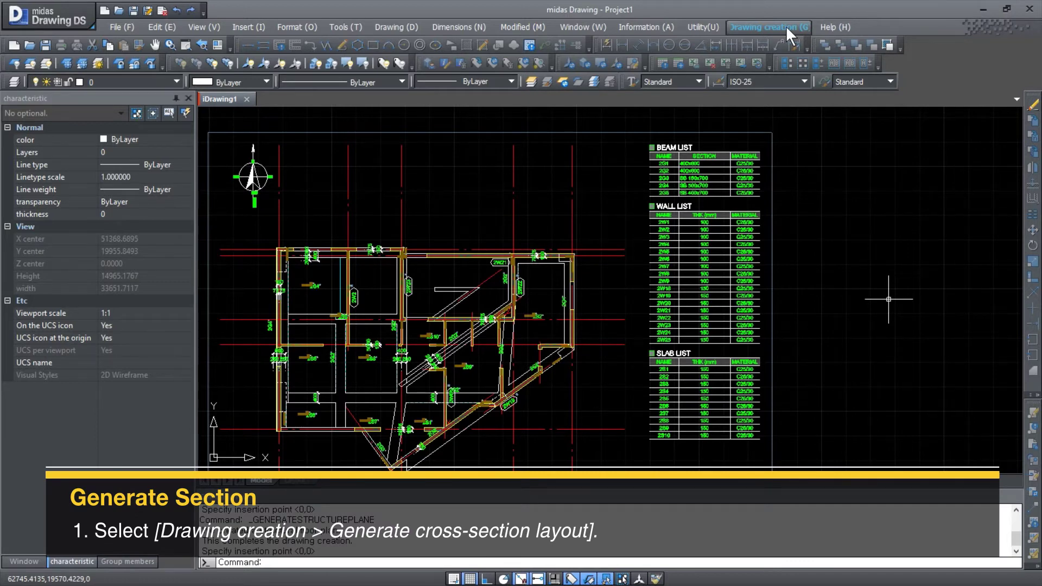
Generate a cross-section layout along a vertical cut line about 8,560 mm long beside the plan's left edge, viewing about 1,835 mm to the right.
left_click(786, 25)
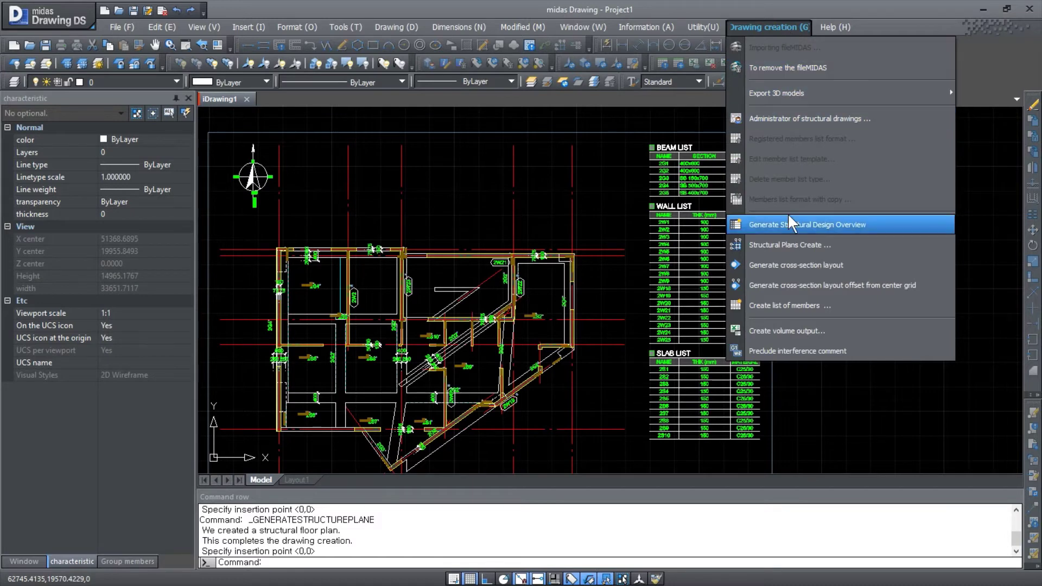
left_click(794, 265)
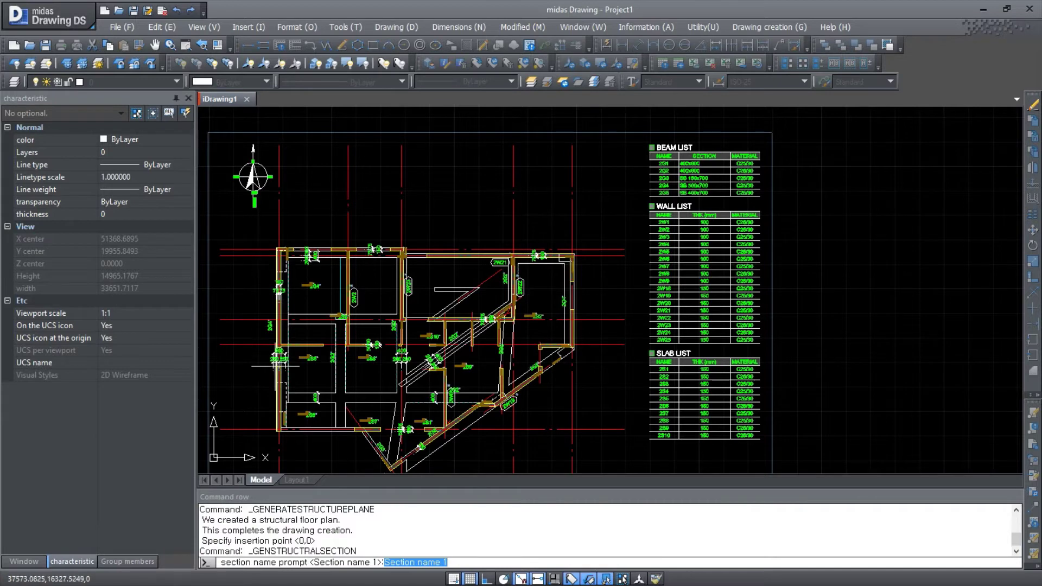
key("Return")
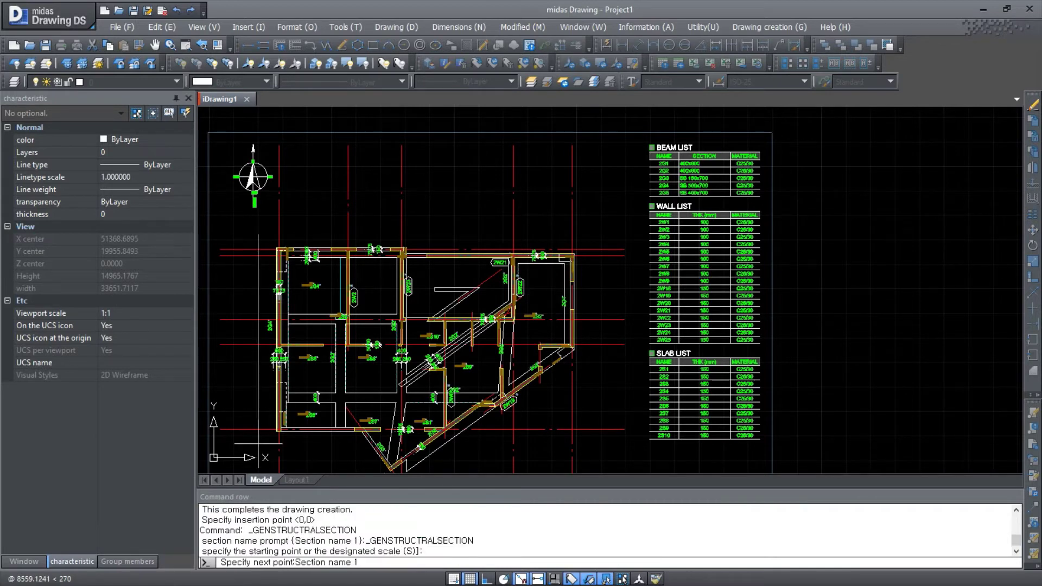
left_click(258, 444)
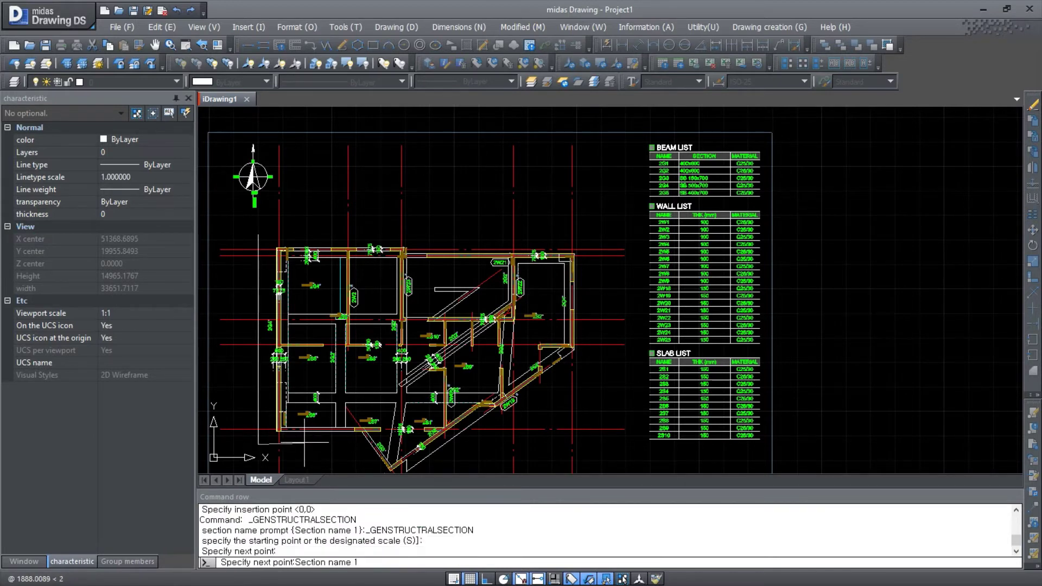
key("Return")
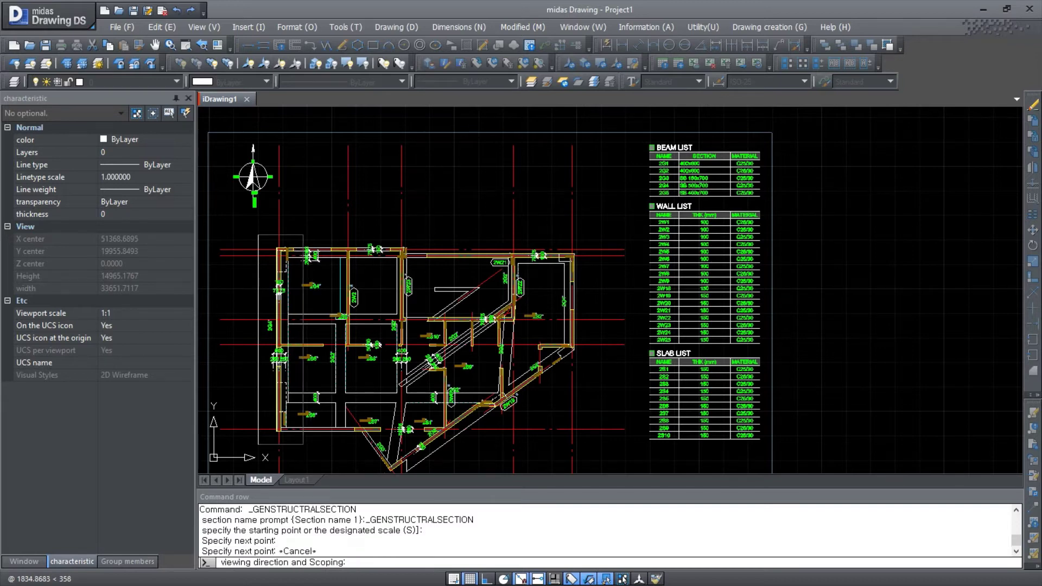
left_click(302, 444)
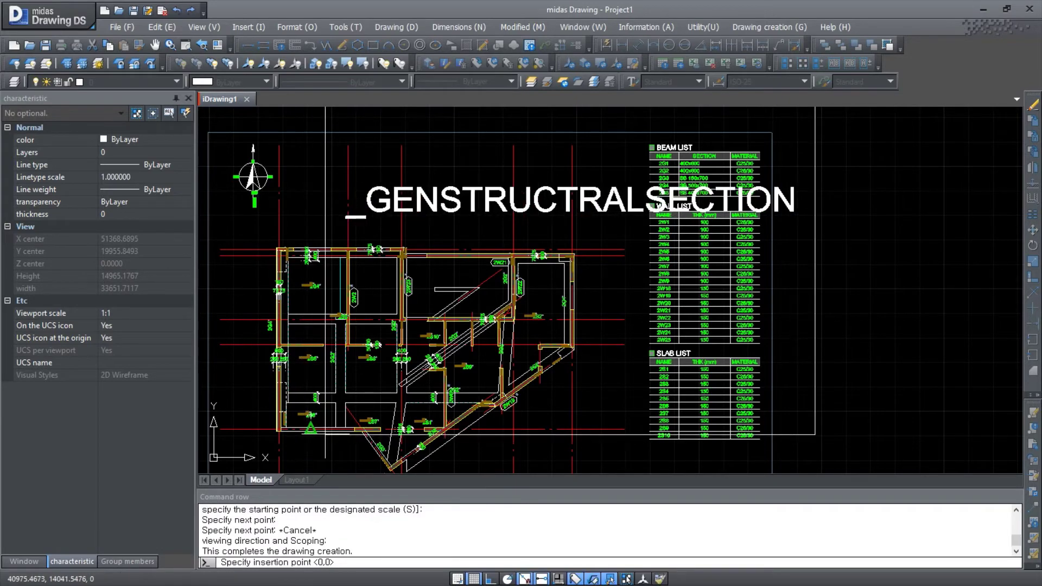
Insert the generated cross-section drawing to the right of the framing plan.
scroll(635, 412, "down", 3)
middle_click_drag(635, 412, 635, 325)
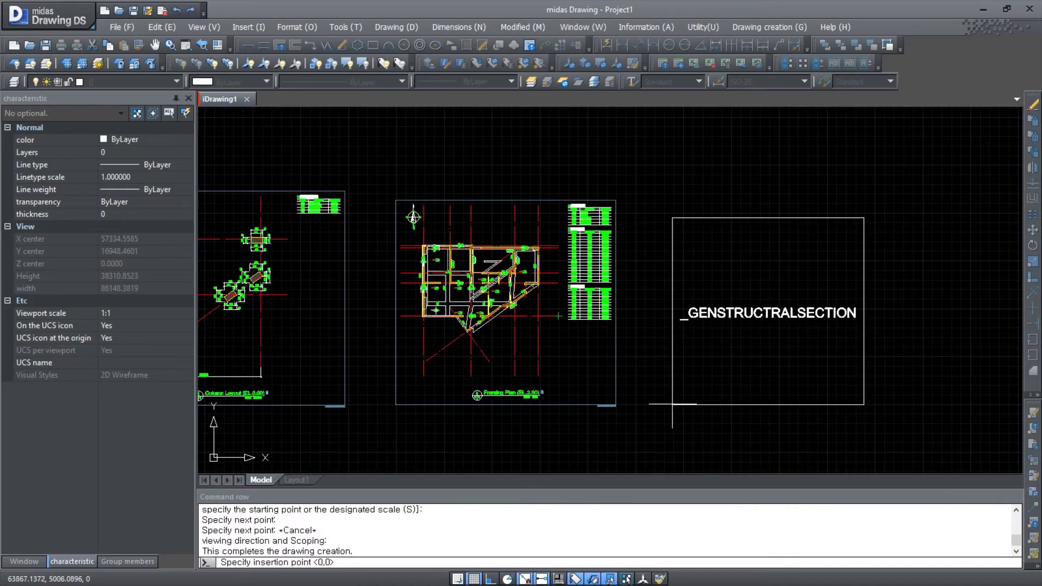
left_click(672, 405)
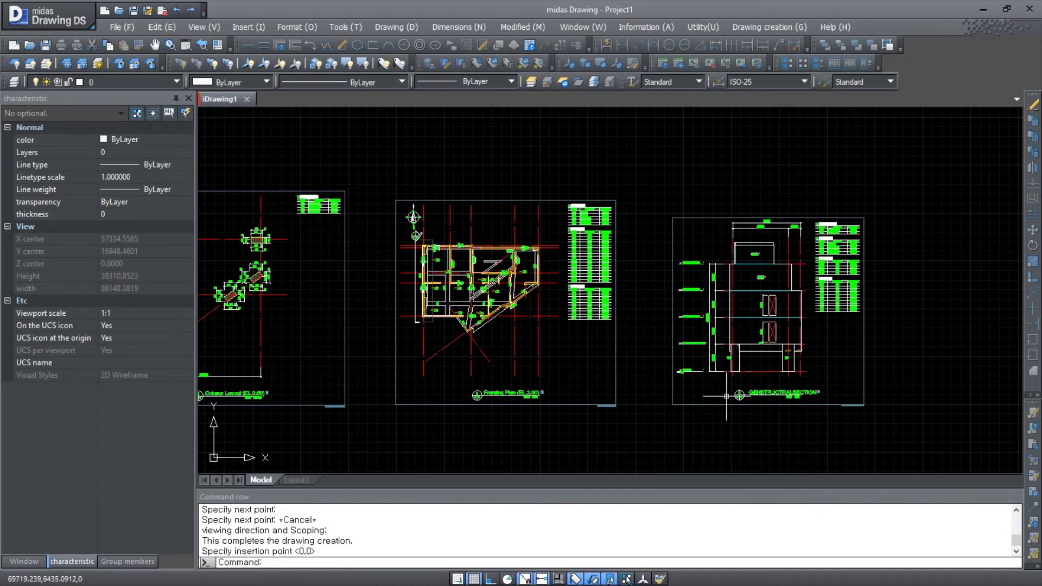
Examine the cross-section's level marks, storey dimensions, openings and member labels, and its column, beam, wall and slab lists.
scroll(795, 298, "up", 5)
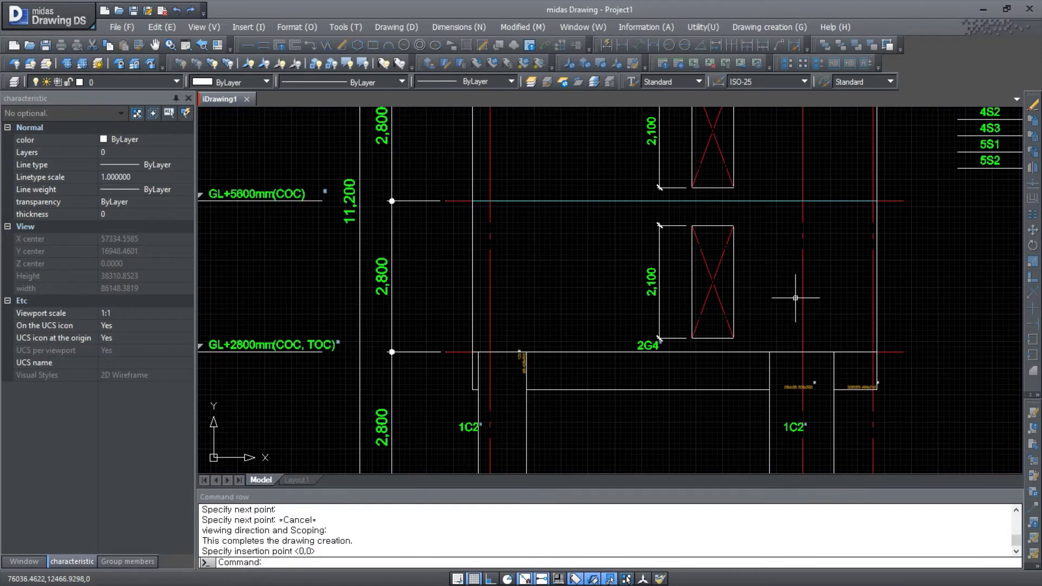
scroll(552, 290, "down", 2)
scroll(628, 291, "up", 2)
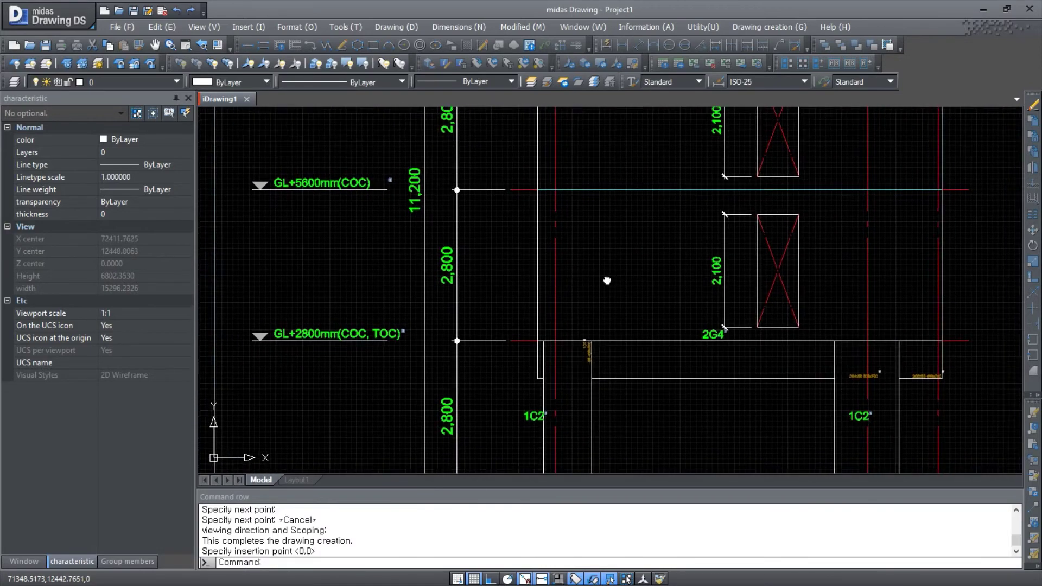
mouse_move(590, 282)
middle_mouse_down()
mouse_move(583, 175)
mouse_move(574, 266)
mouse_move(605, 259)
mouse_move(586, 450)
mouse_move(565, 355)
mouse_move(543, 413)
mouse_move(534, 362)
middle_mouse_up()
scroll(535, 362, "down", 1)
scroll(583, 353, "up", 1)
scroll(632, 344, "down", 1)
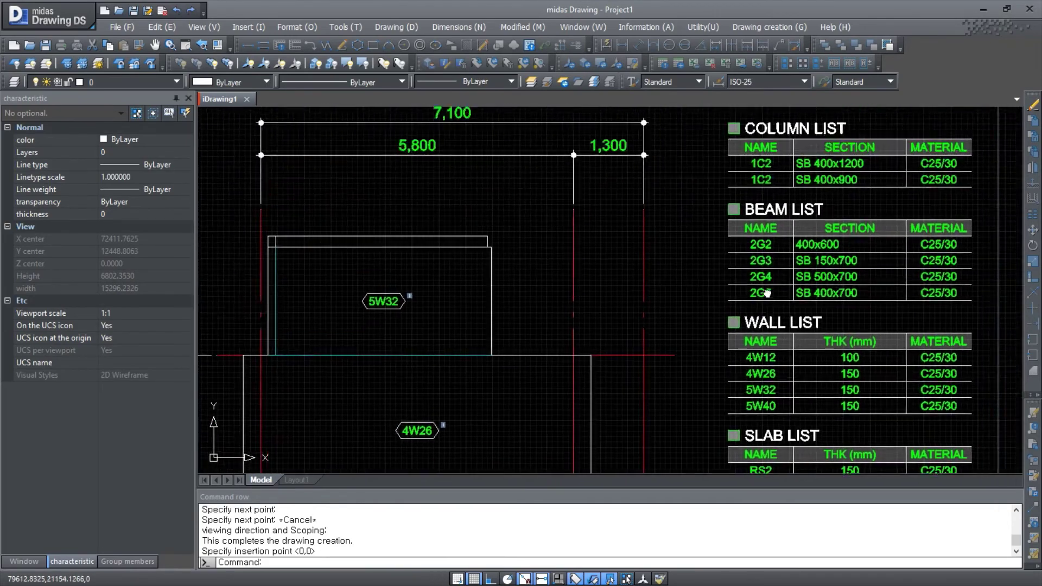
scroll(730, 327, "up", 1)
middle_click_drag(730, 327, 710, 148)
middle_click_drag(700, 377, 699, 274)
scroll(626, 308, "down", 2)
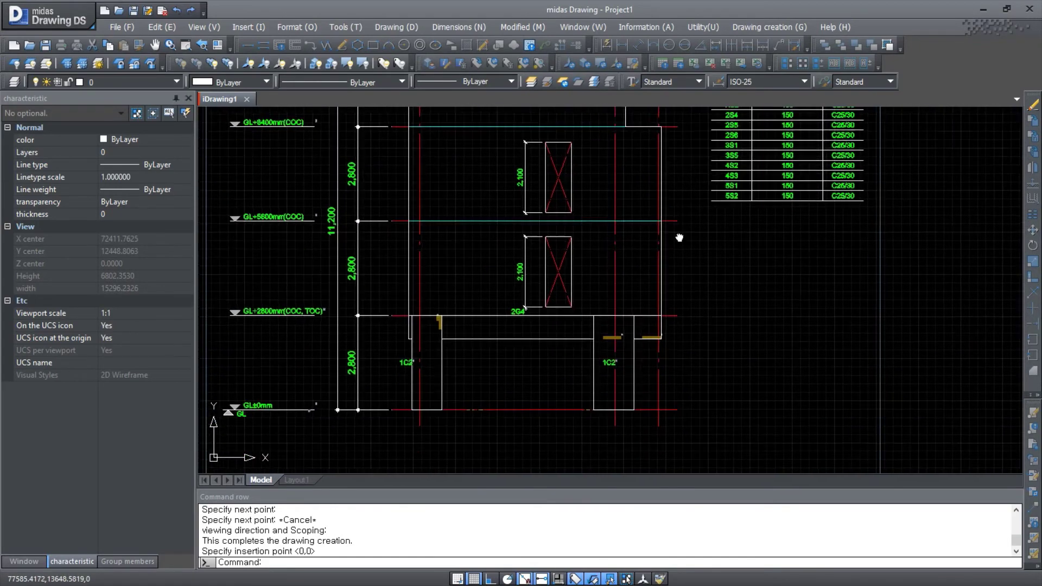